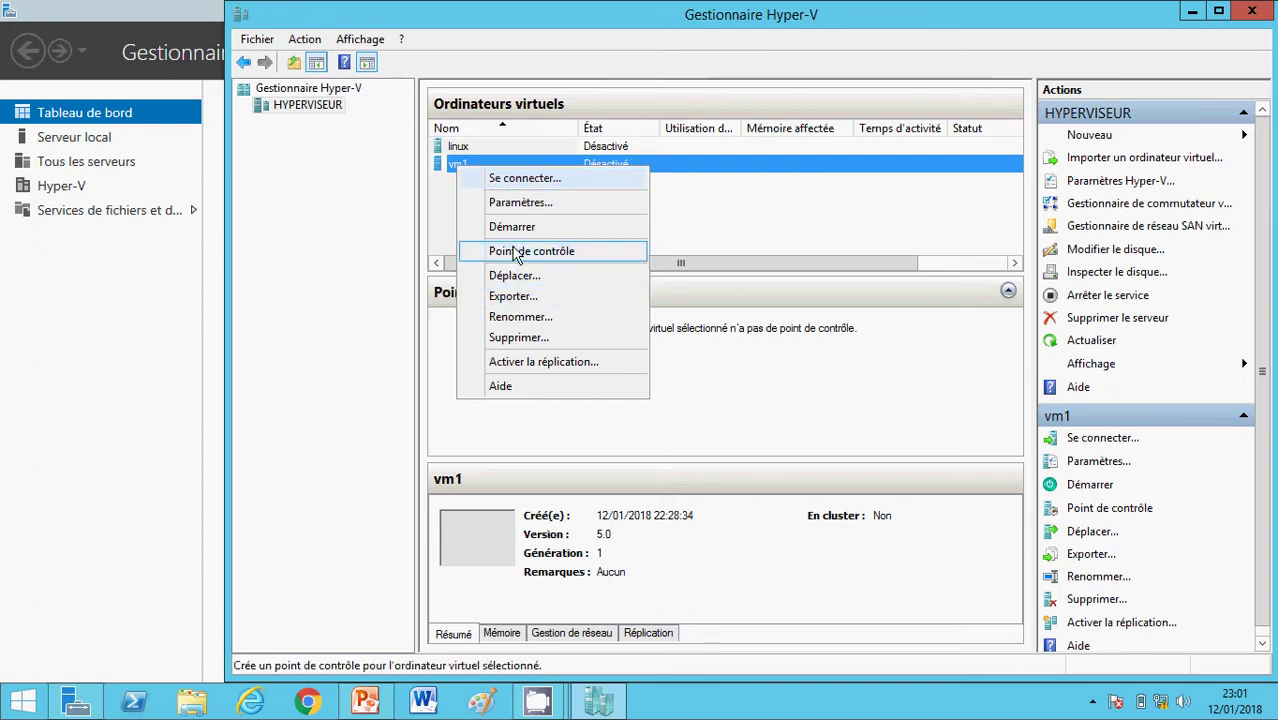
Try adding a Fibre Channel adapter to vm1, check its virtual SAN choices, and close the settings without applying.
left_click(510, 202)
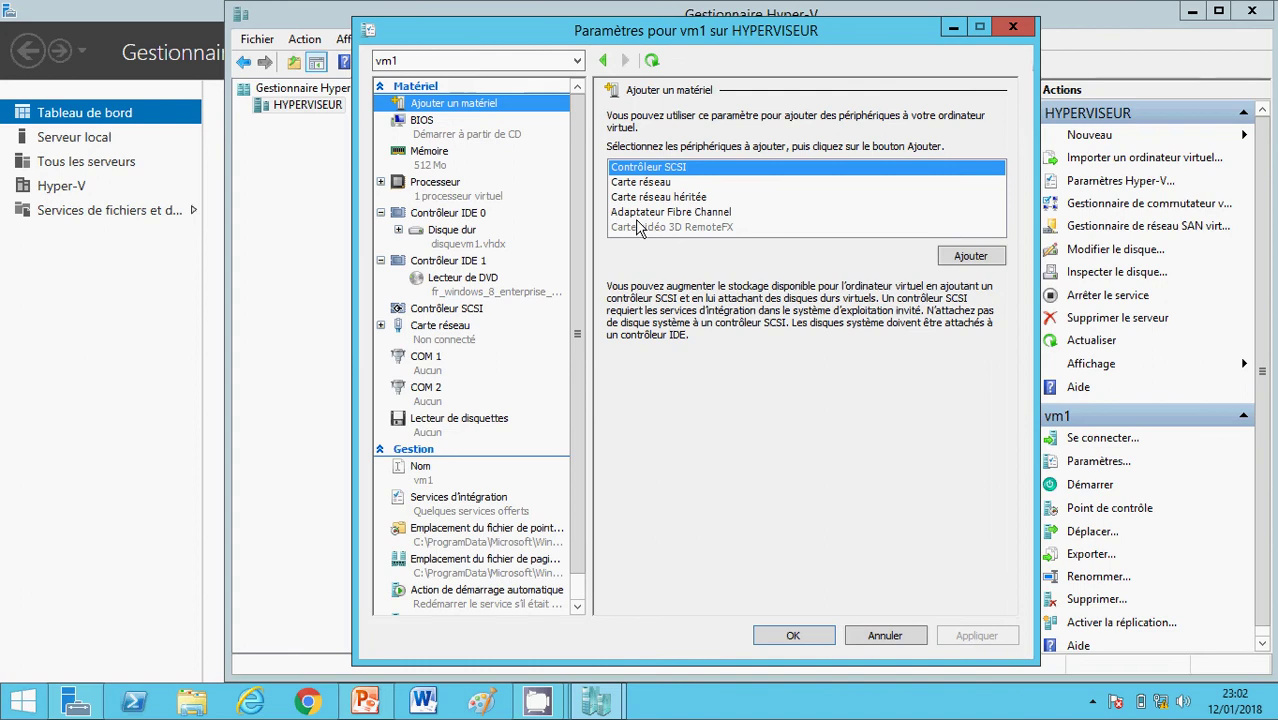
left_click(703, 214)
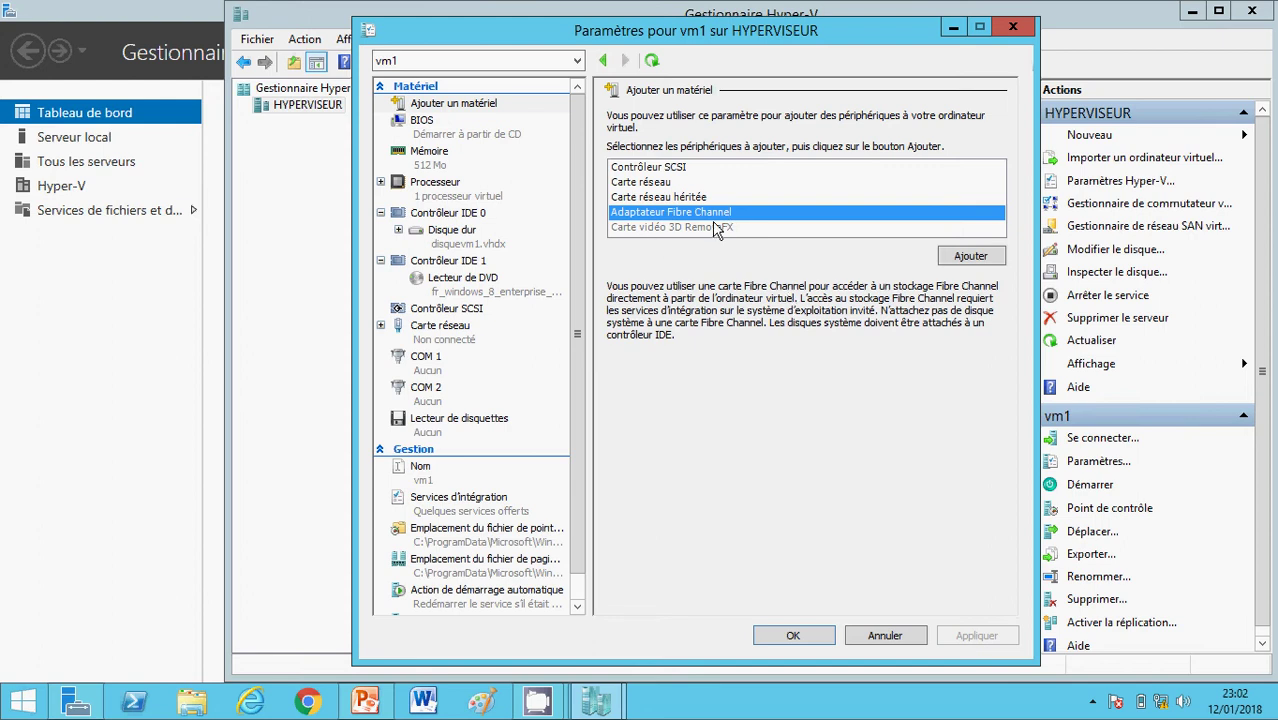
left_click(960, 258)
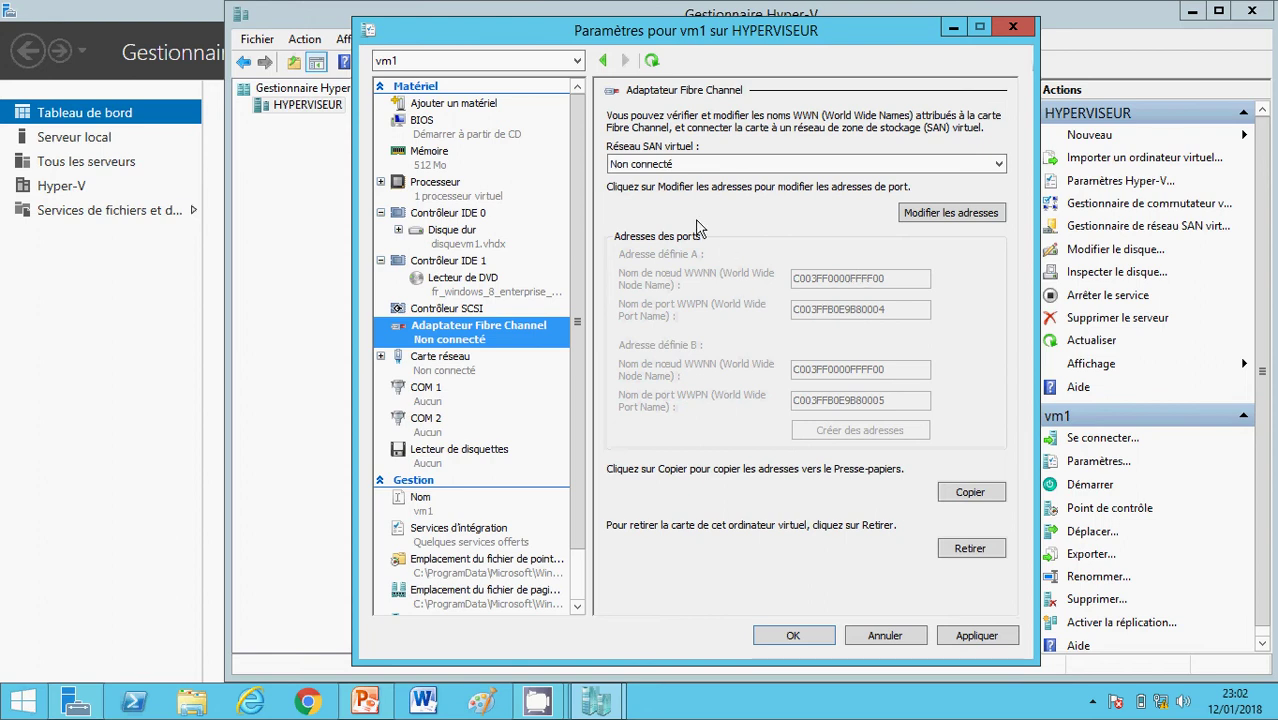
left_click(867, 164)
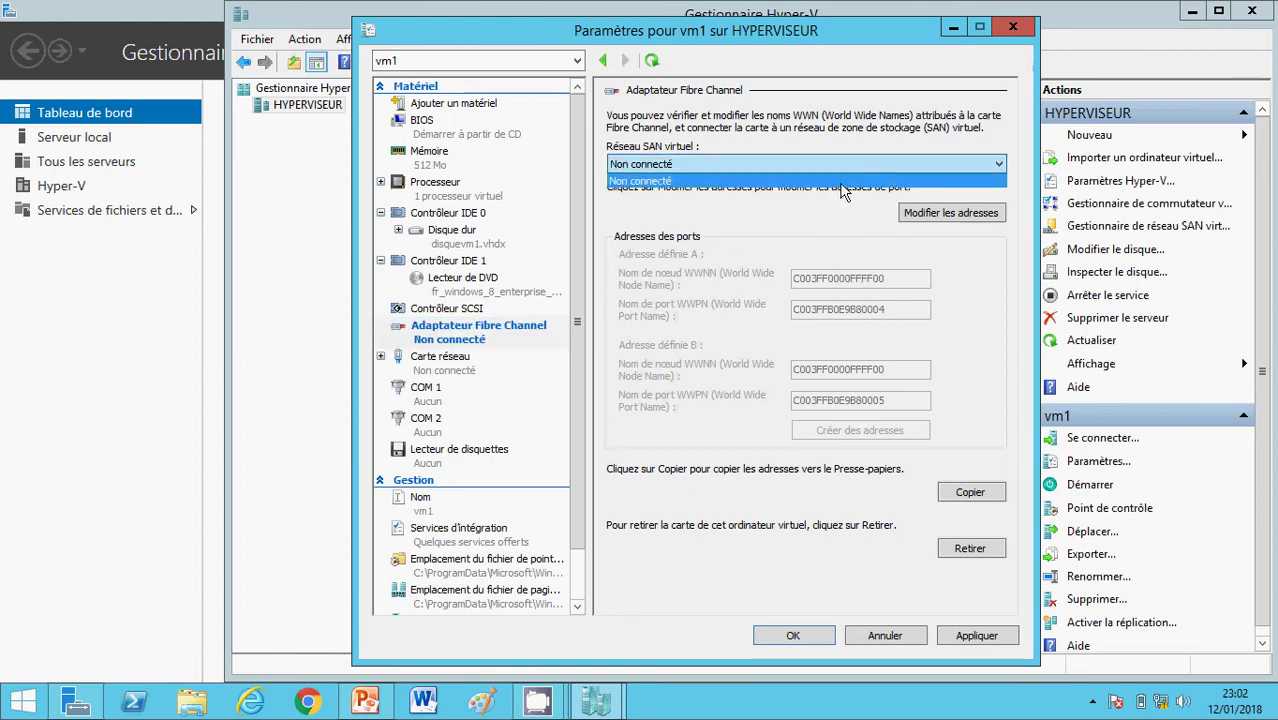
left_click(720, 178)
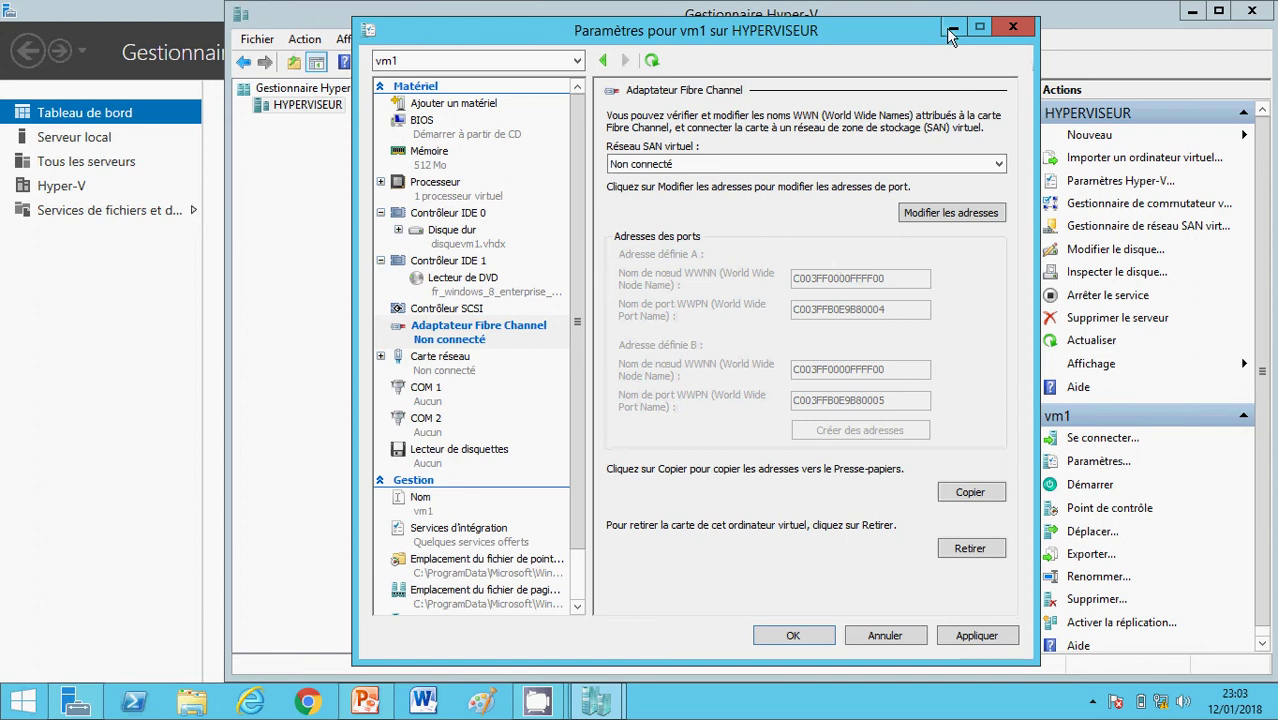
left_click(1016, 28)
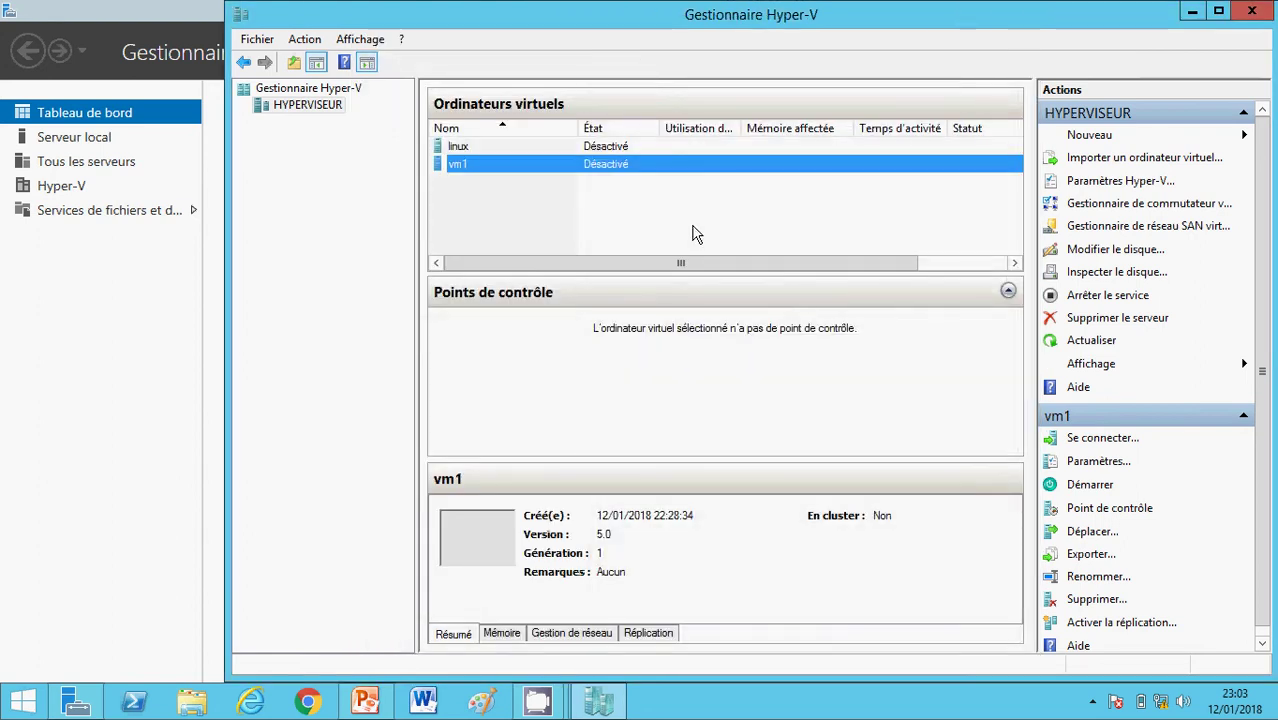
Create a checkpoint of the powered-off vm1 and start the machine in its connection window.
right_click(511, 170)
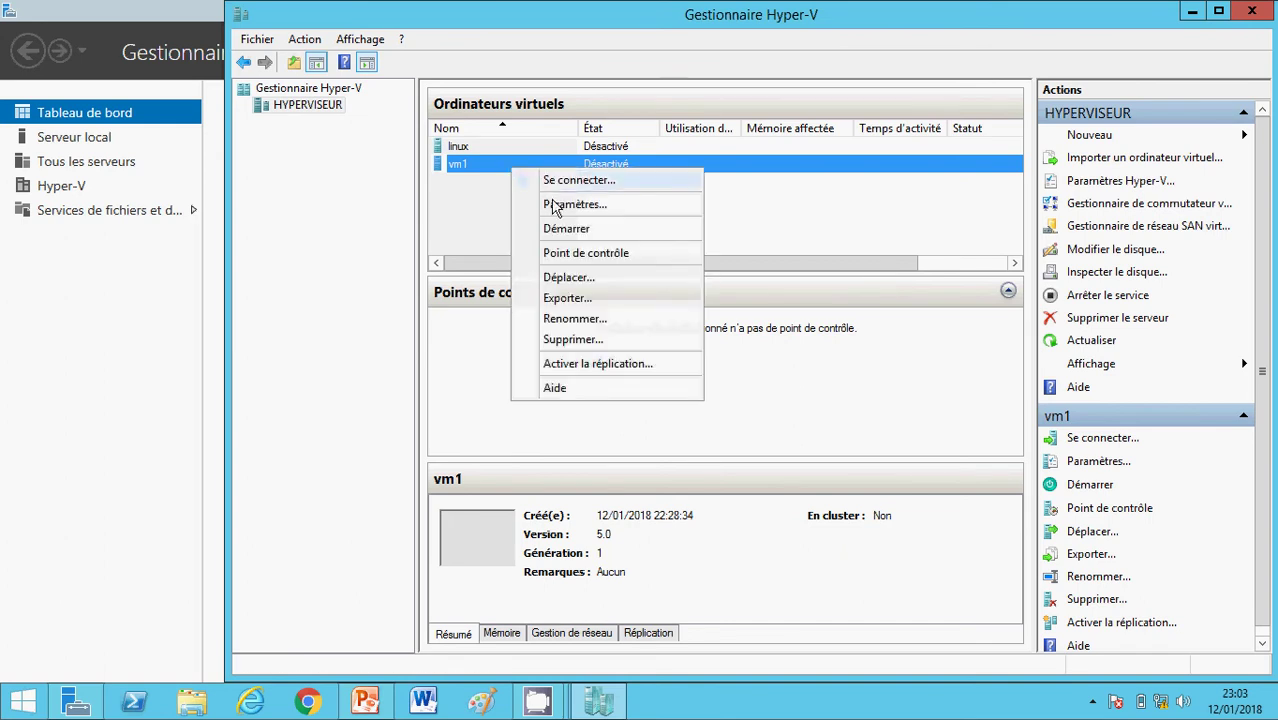
left_click(565, 256)
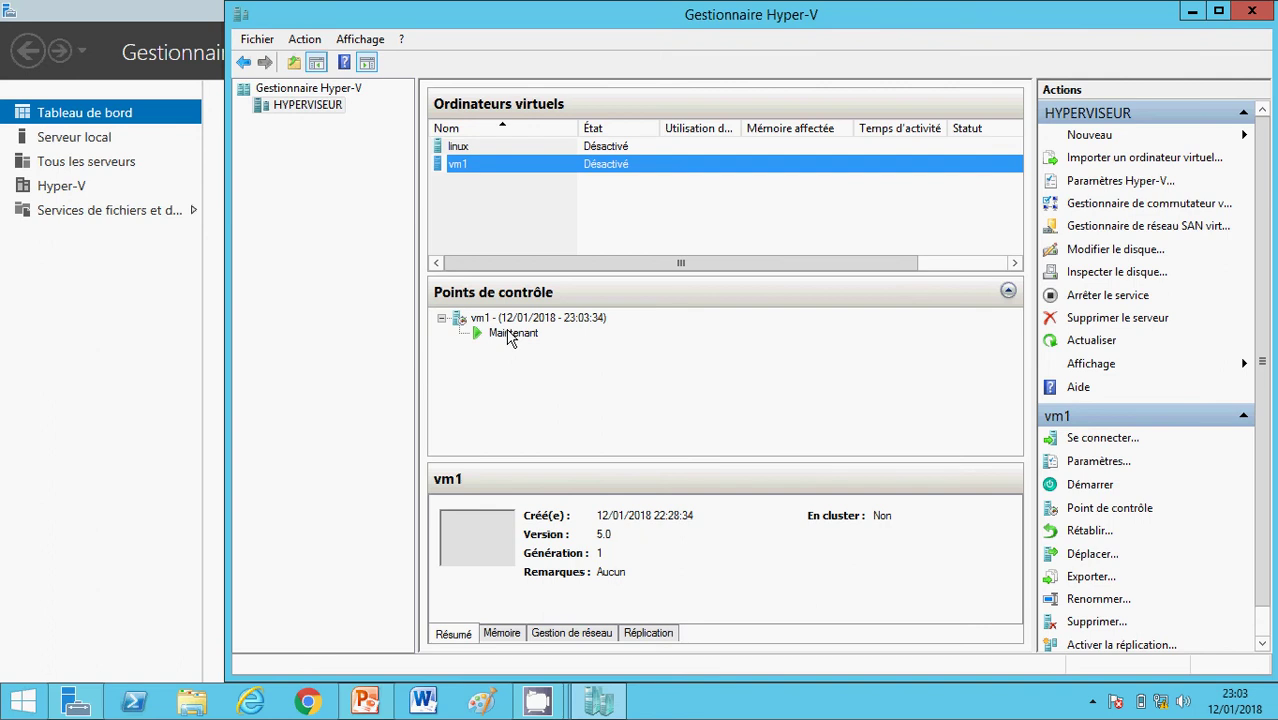
right_click(507, 172)
left_click(532, 180)
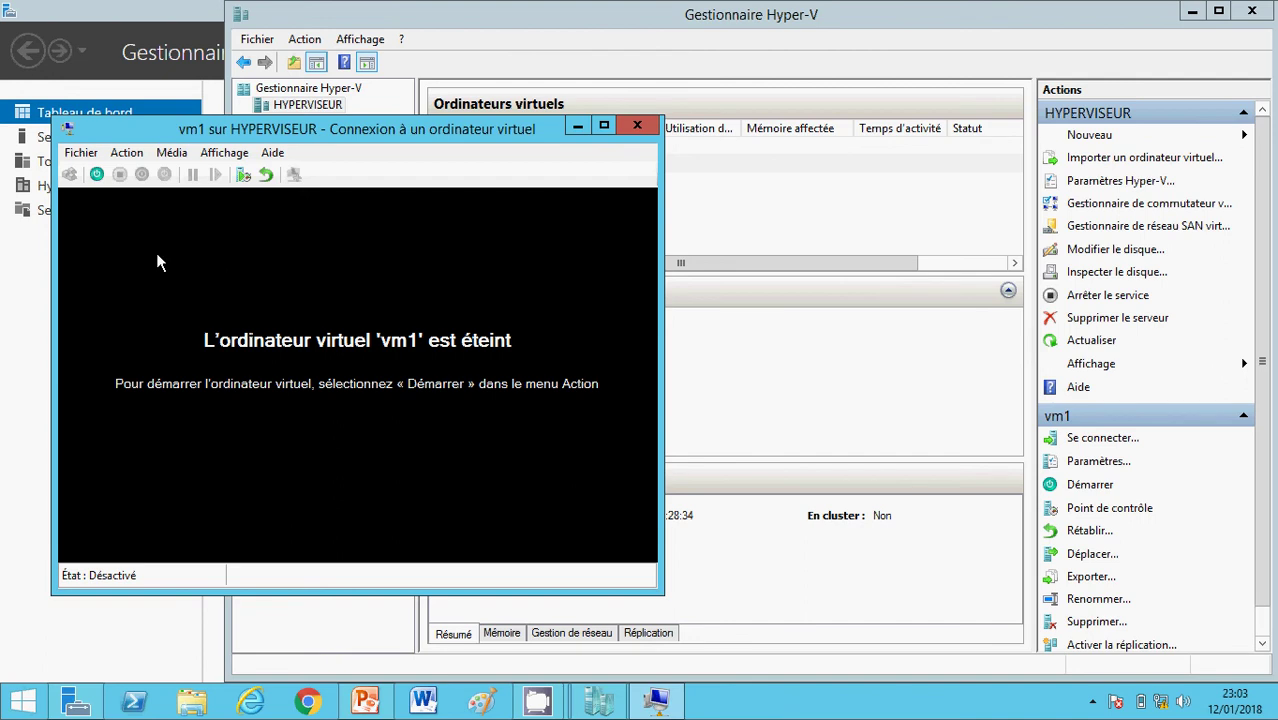
left_click(96, 174)
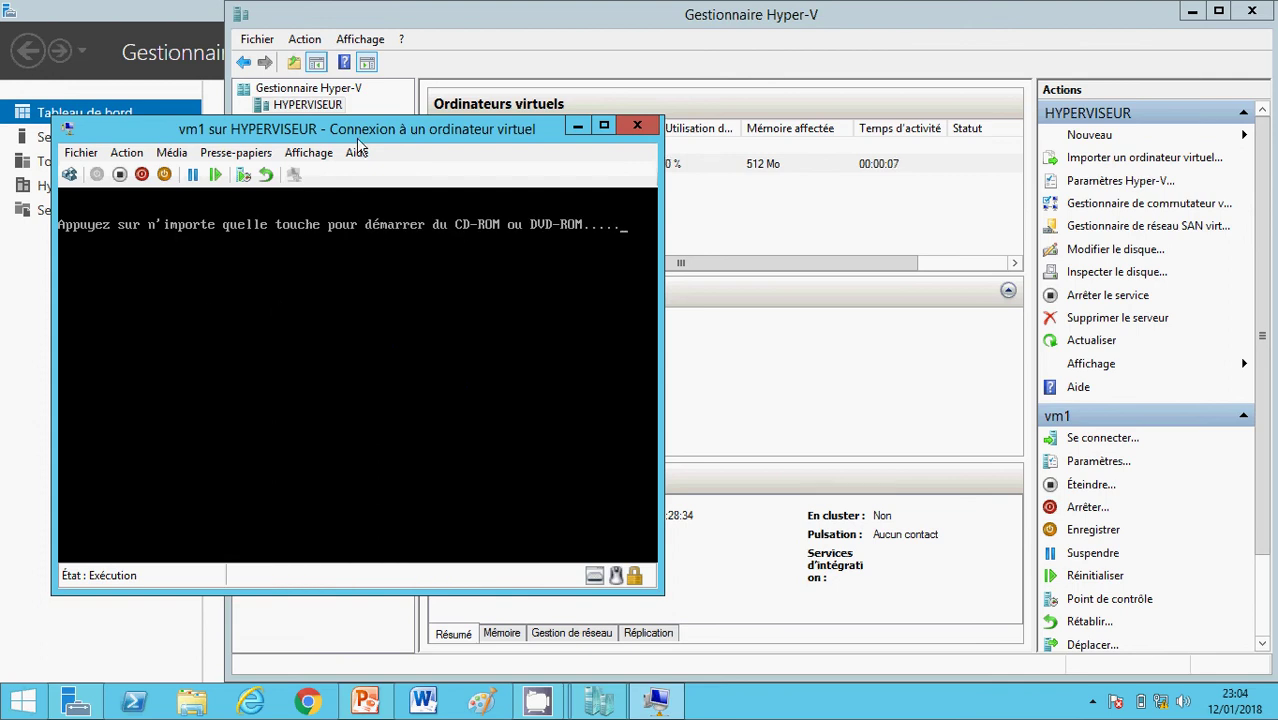
key("Return")
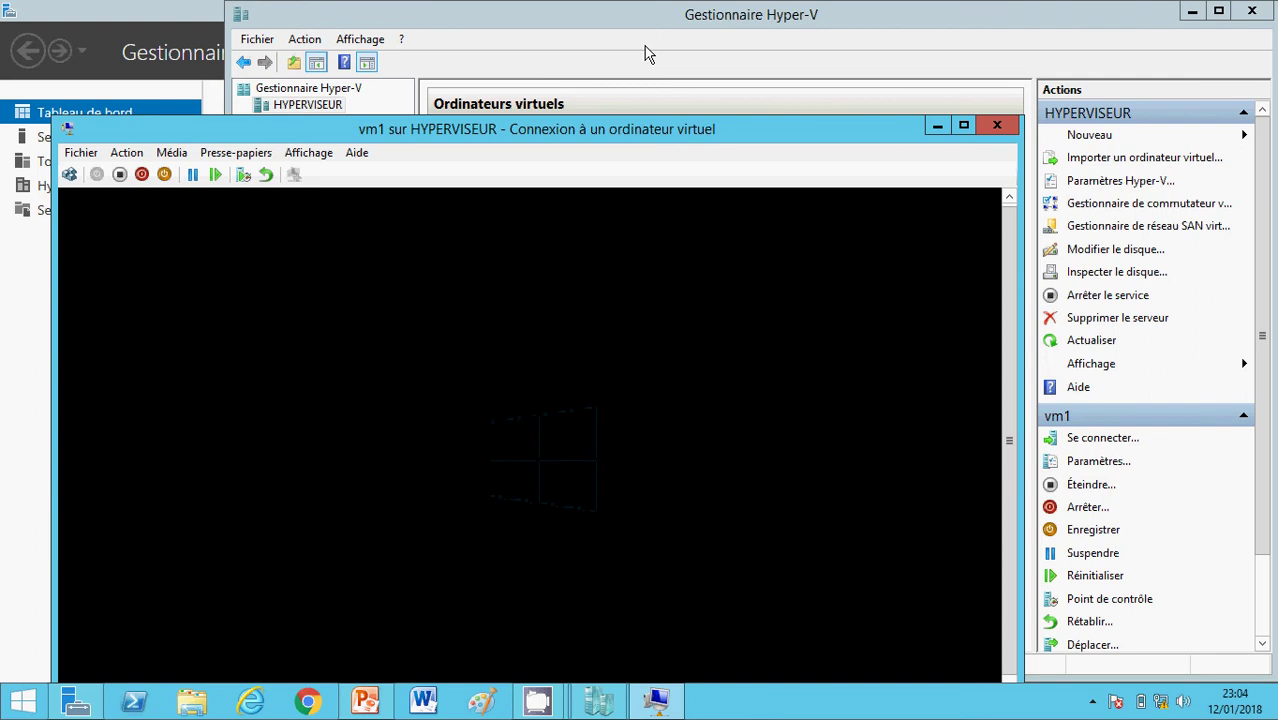
Open the Windows desktop inside vm1 and create a new folder on it named test.
left_click_drag(456, 128, 295, 27)
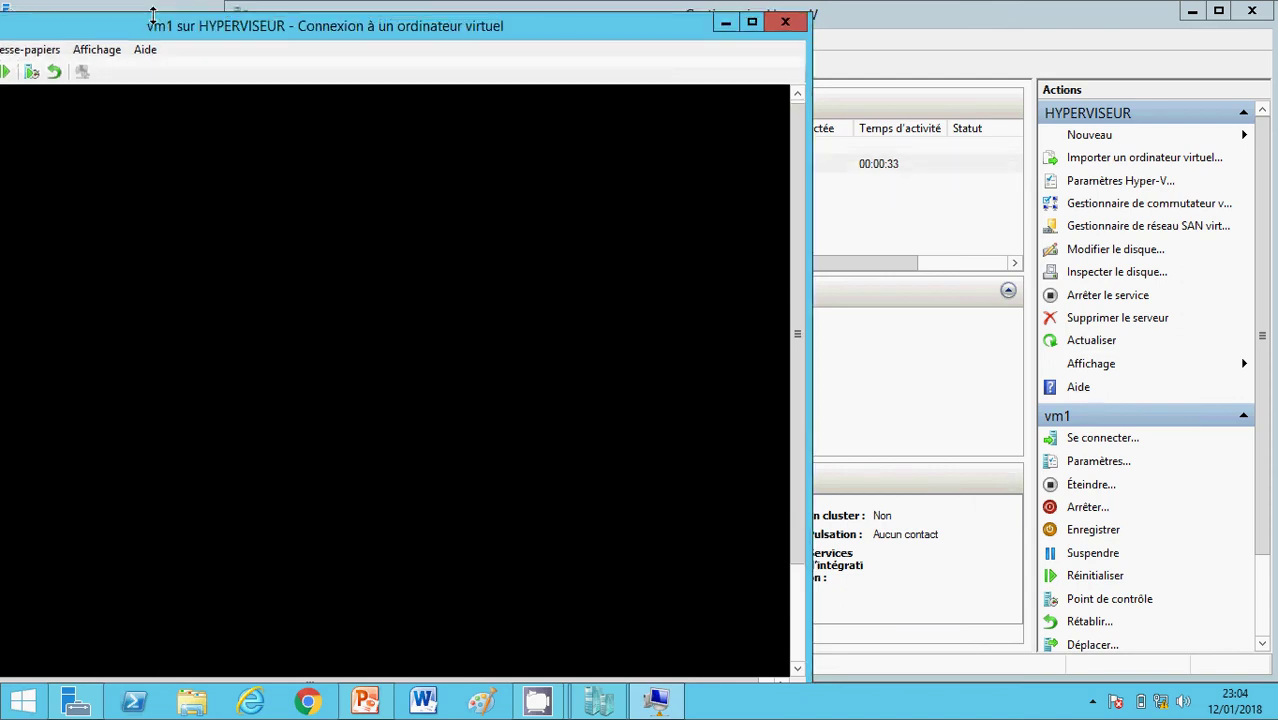
left_click_drag(142, 20, 160, 25)
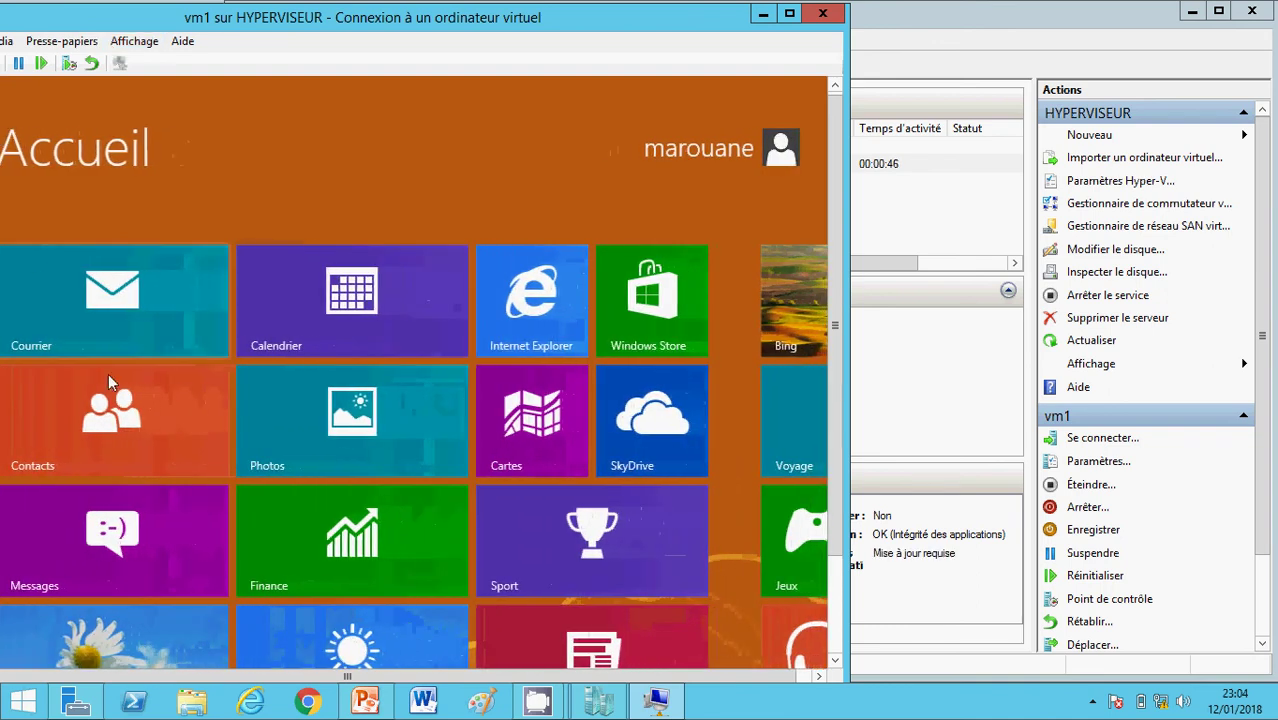
left_click(161, 612)
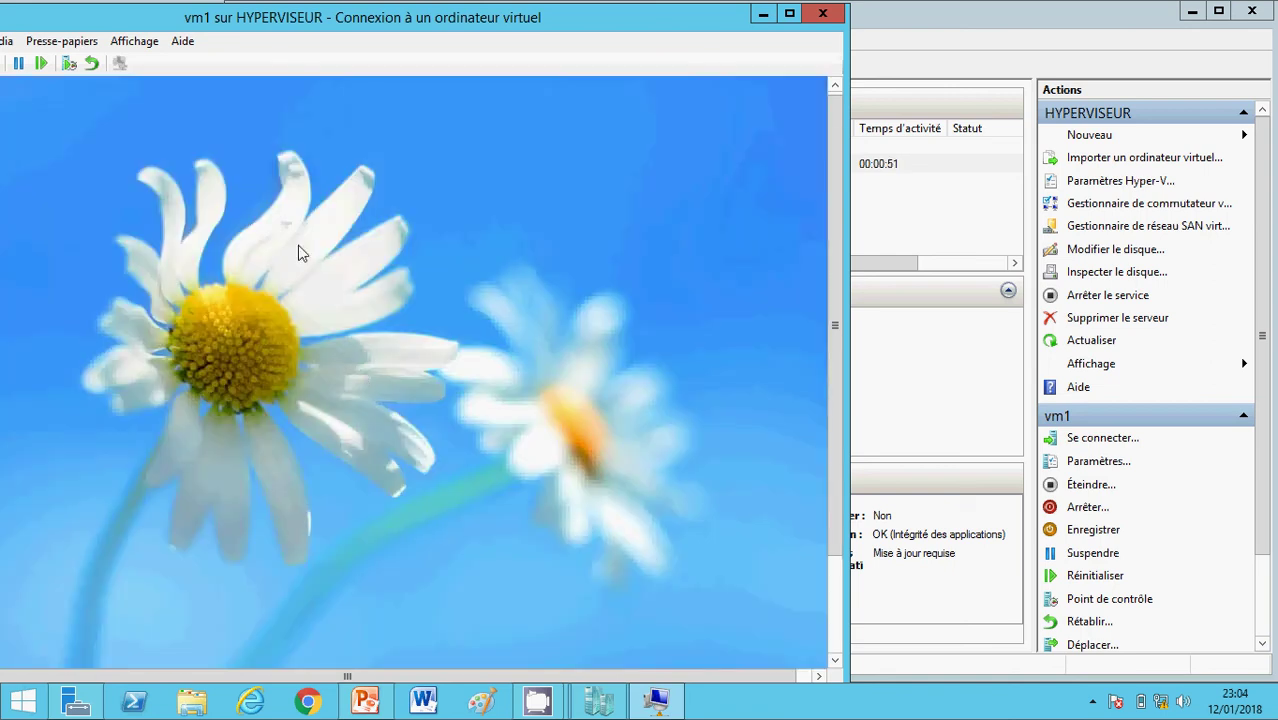
right_click(220, 170)
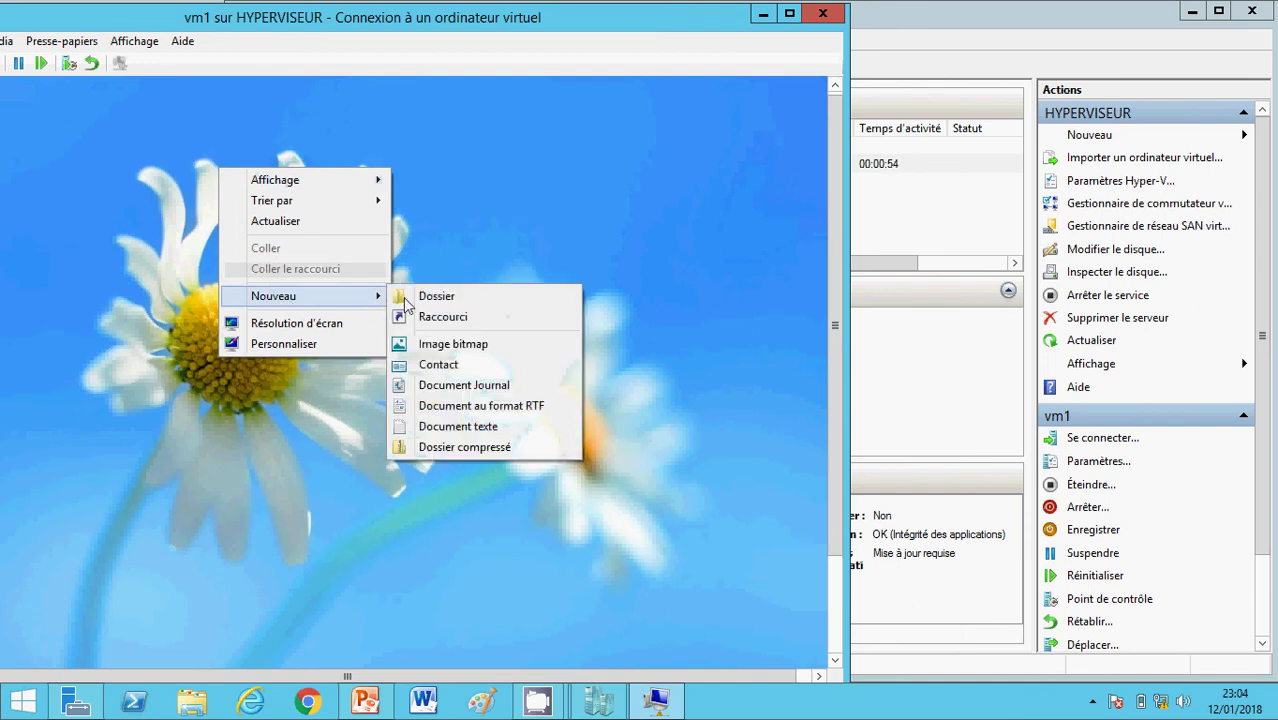
left_click(406, 297)
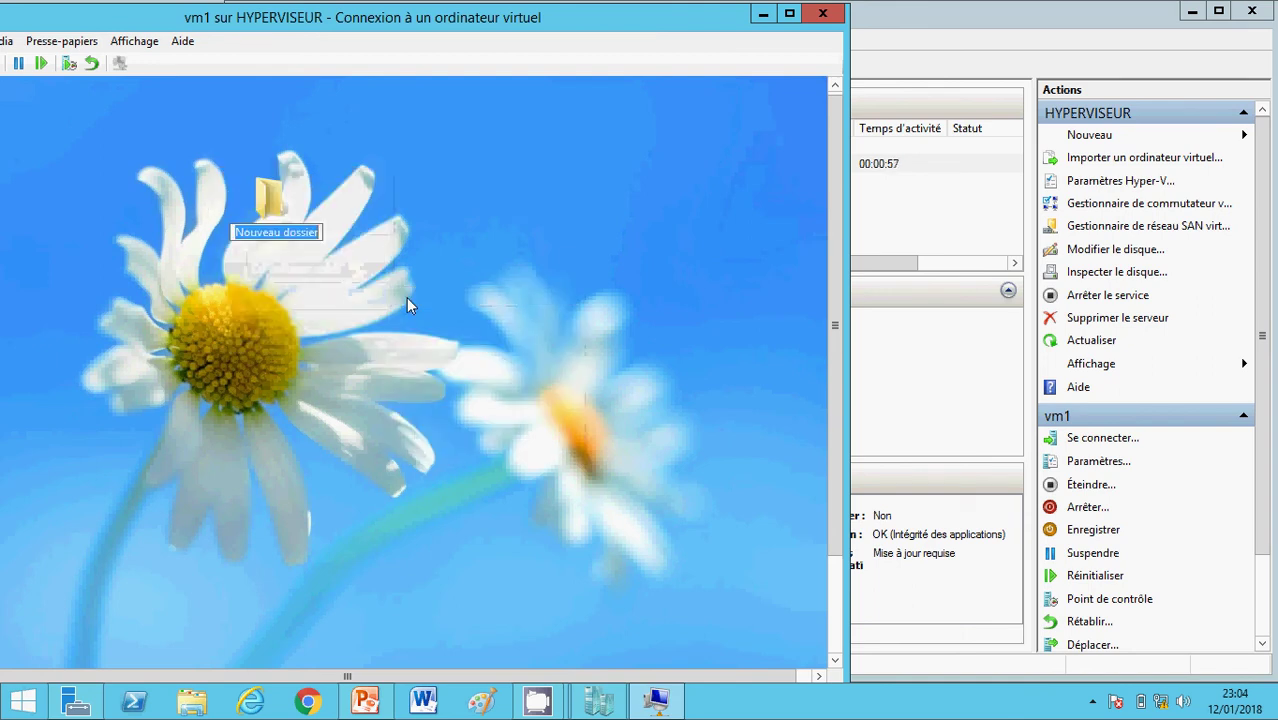
type("test")
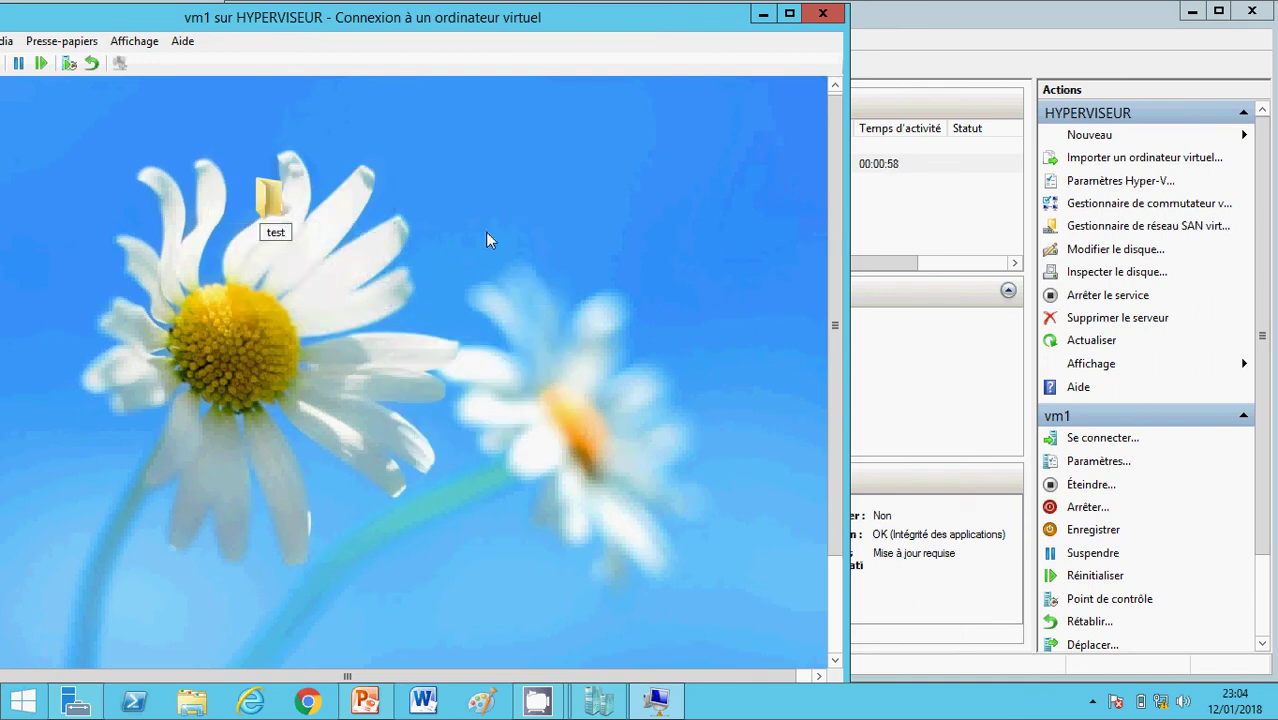
Show vm1 in full screen and move the test folder close to the recycle bin on its desktop.
left_click(134, 41)
left_click(141, 64)
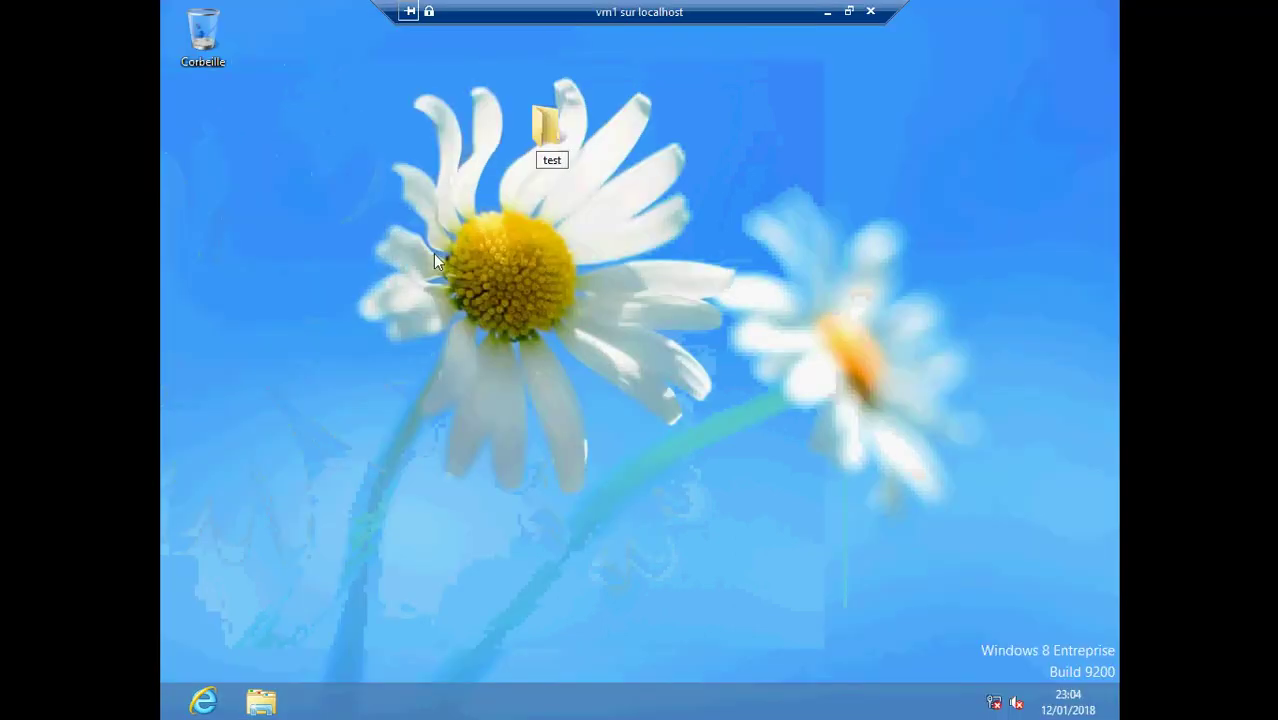
left_click_drag(288, 130, 246, 133)
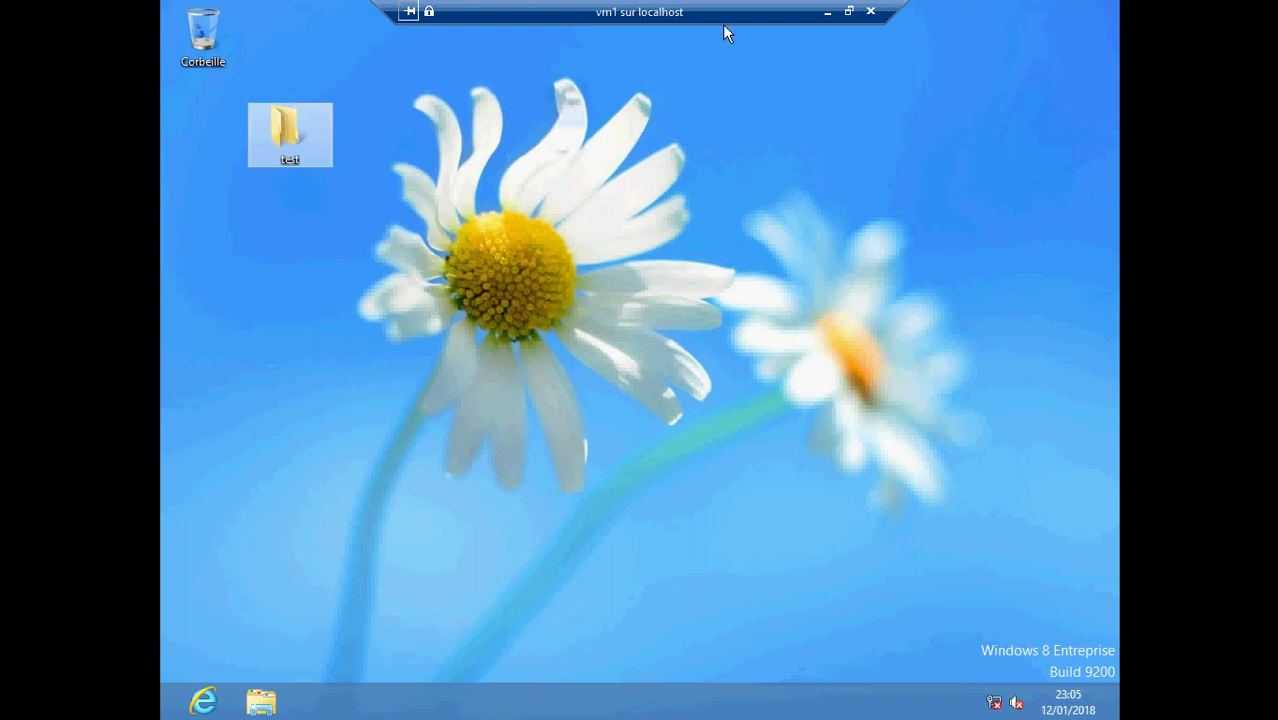
Minimize the vm1 session and apply the vm1 checkpoint of 12/01/2018 - 23:03:34 without creating another checkpoint.
left_click(827, 11)
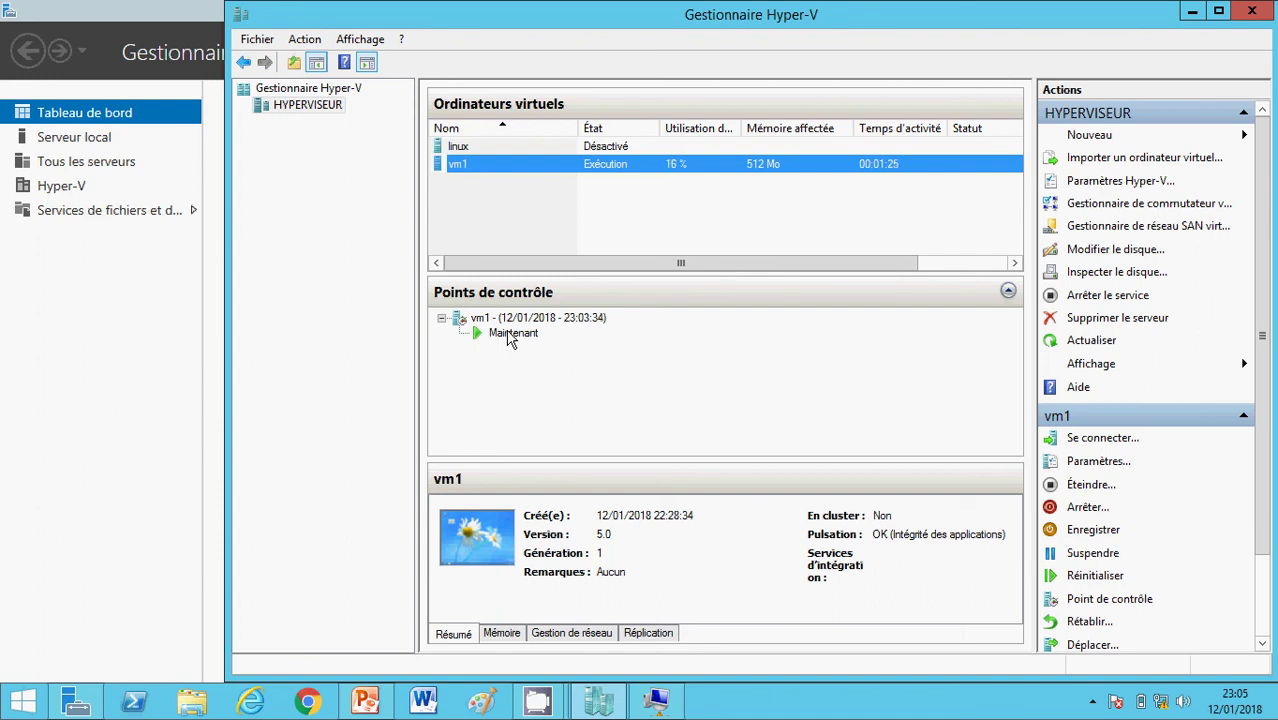
left_click(510, 338)
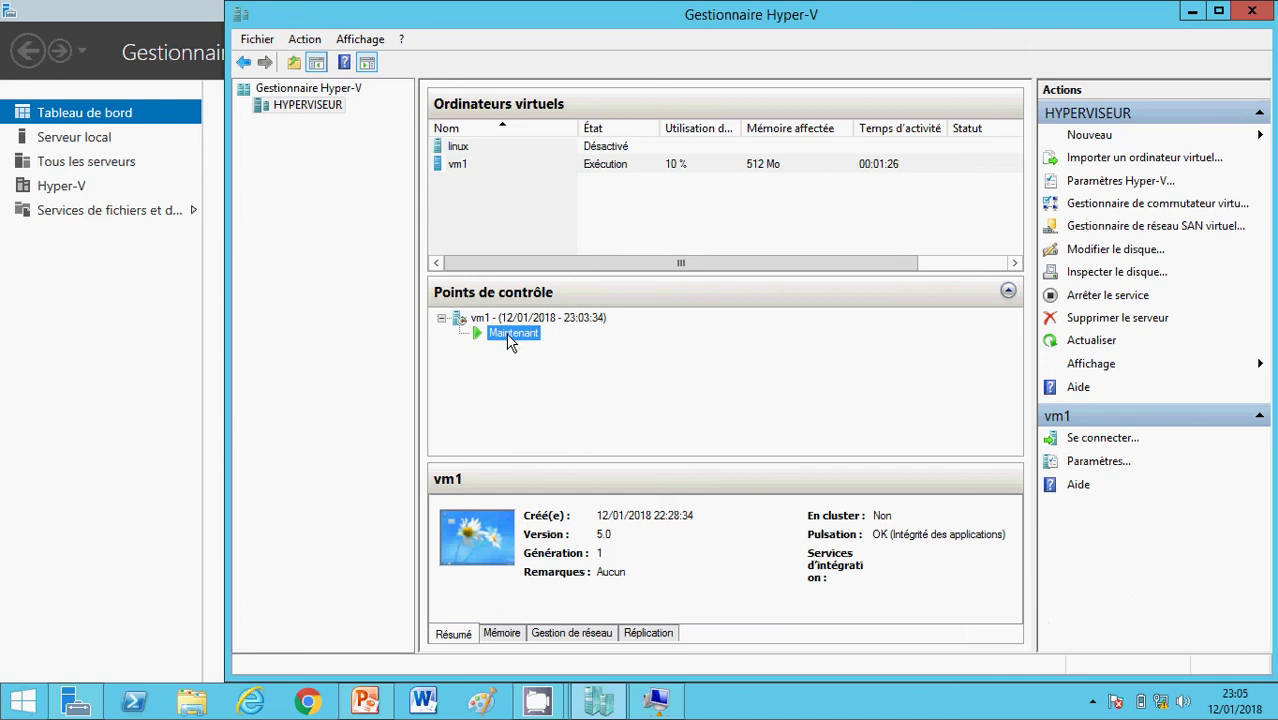
right_click(510, 338)
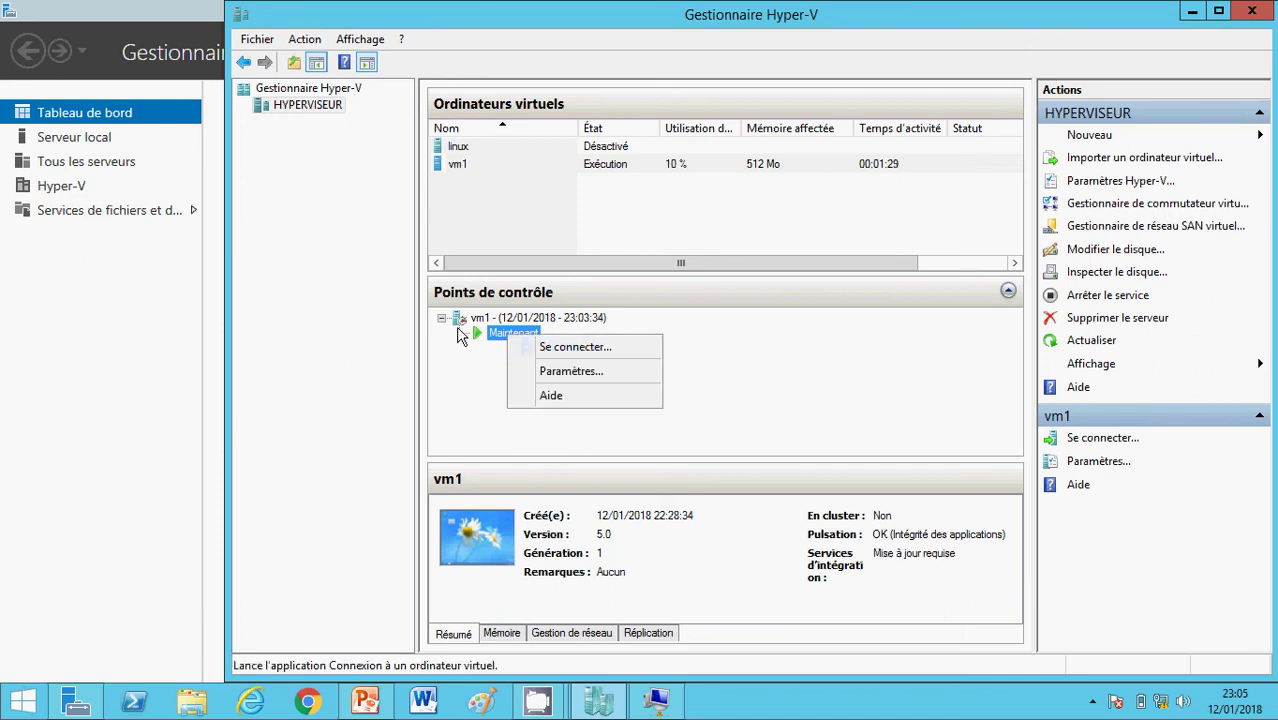
left_click(465, 322)
right_click(475, 322)
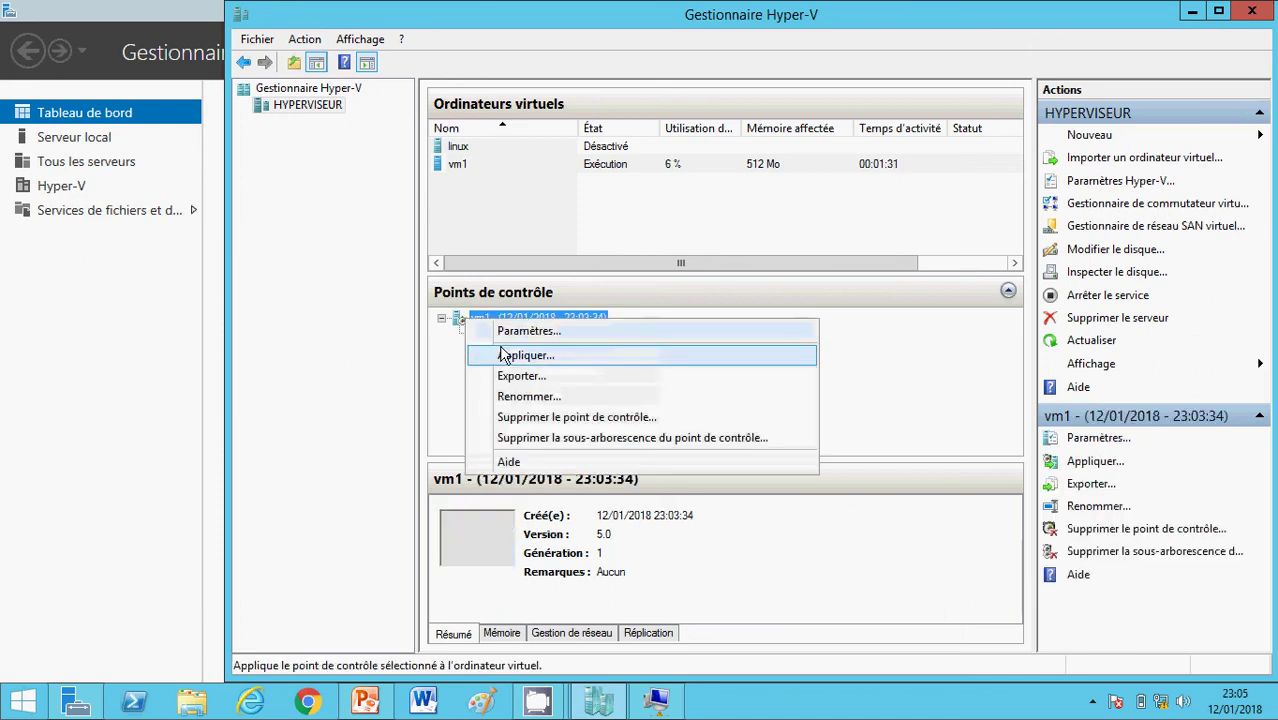
left_click(503, 356)
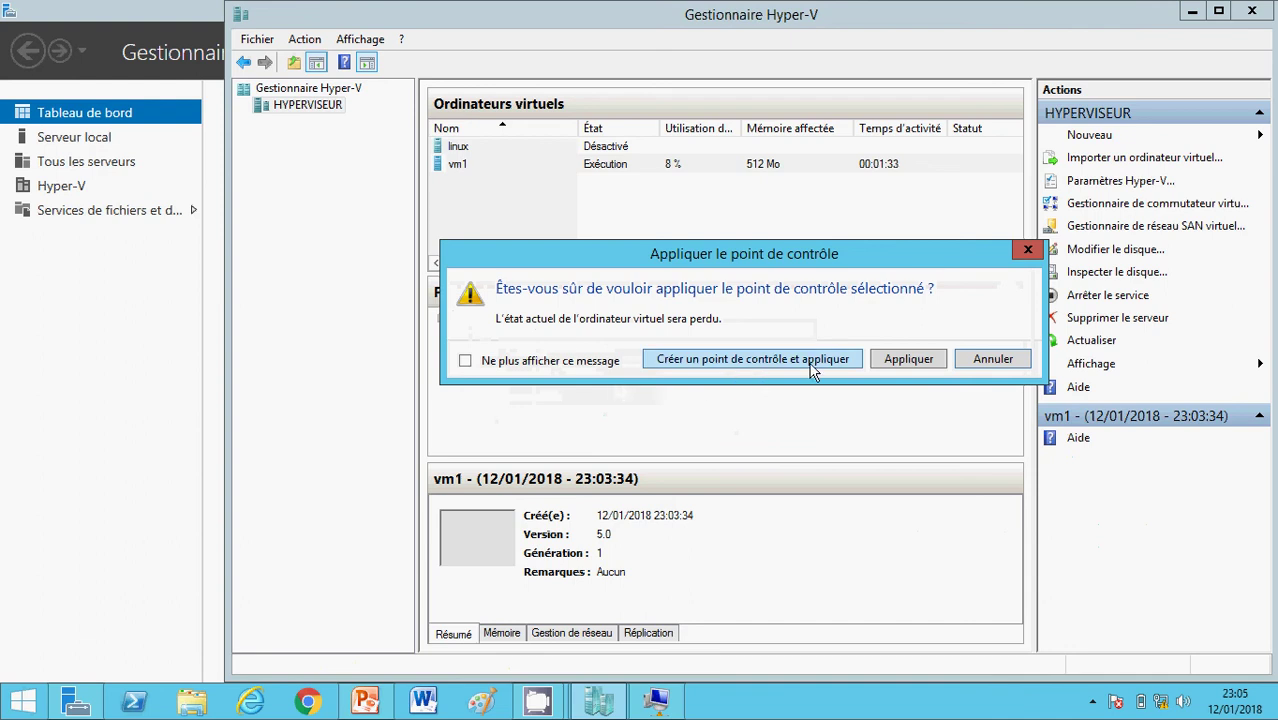
left_click(890, 360)
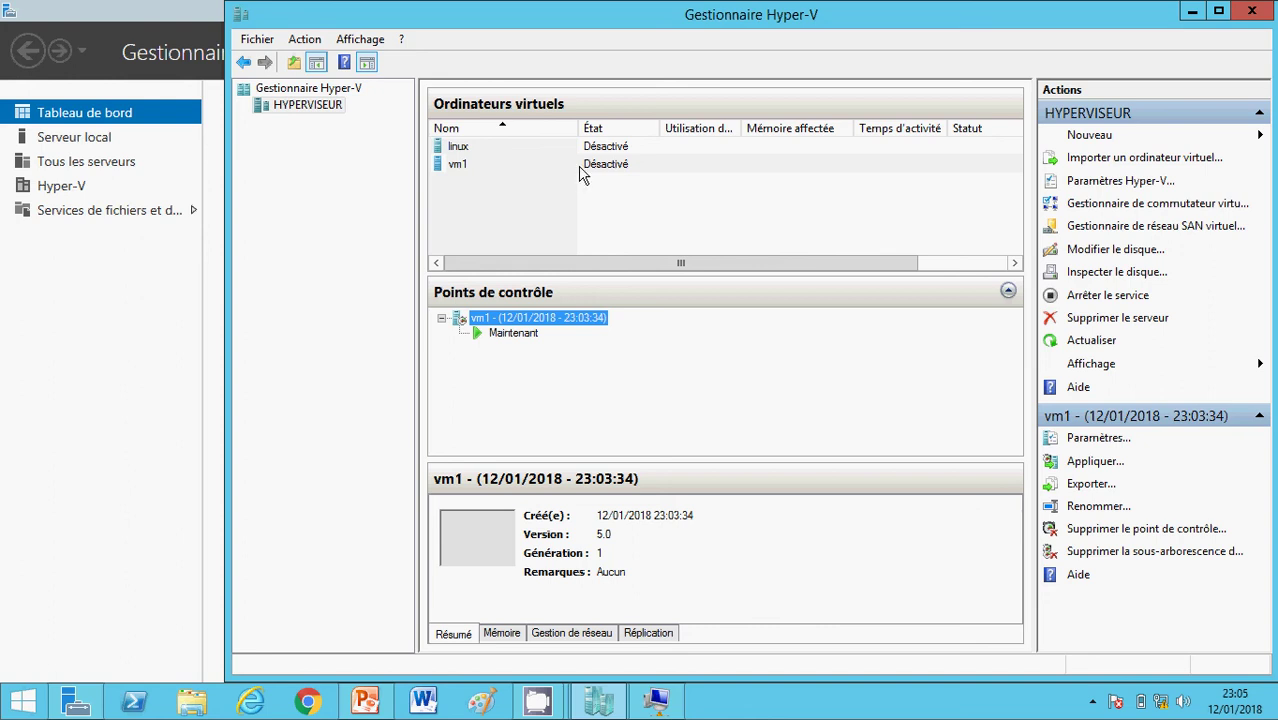
Reconnect to vm1, start it and open its desktop to check for the test folder, then minimize the session.
right_click(511, 169)
left_click(548, 190)
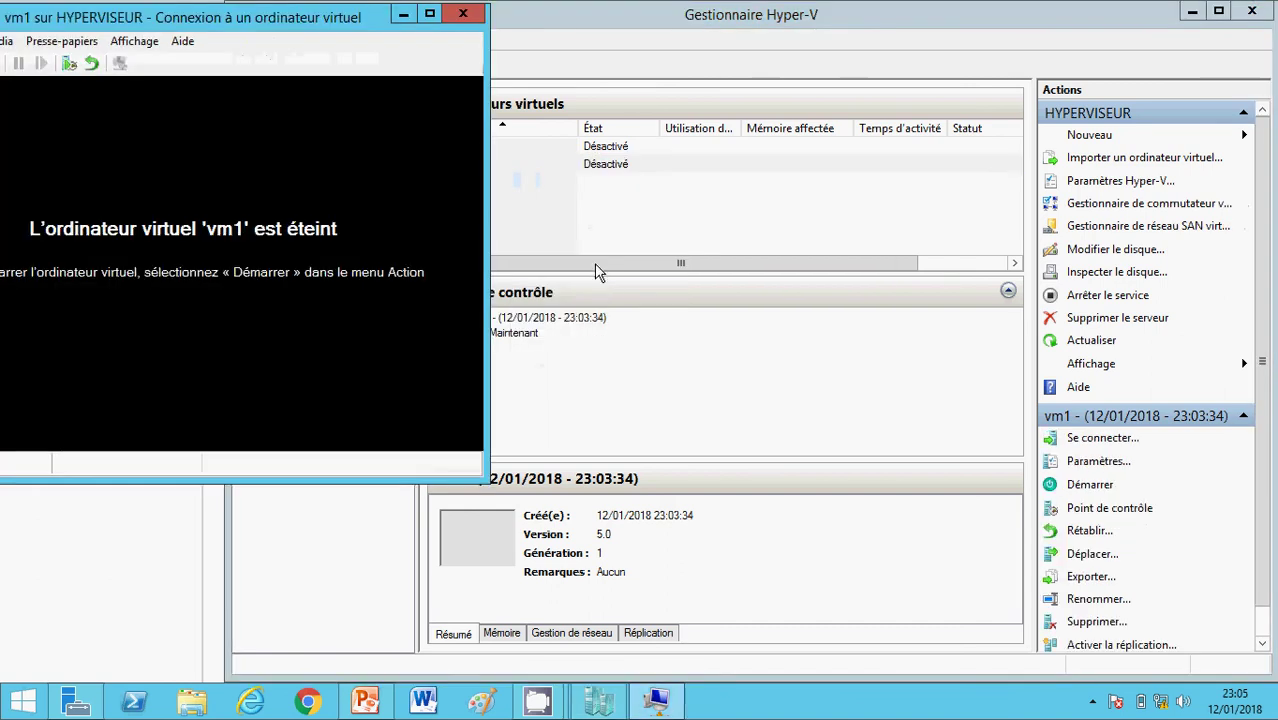
left_click_drag(101, 8, 179, 25)
left_click(3, 79)
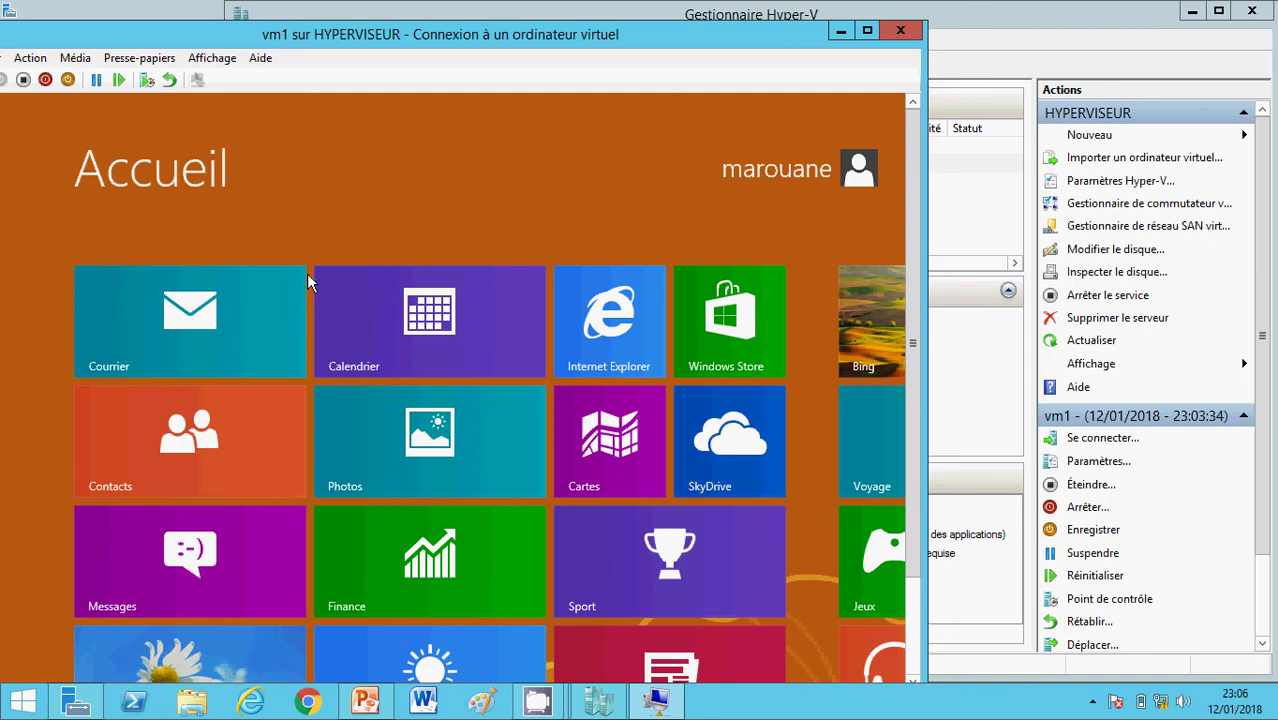
left_click(148, 662)
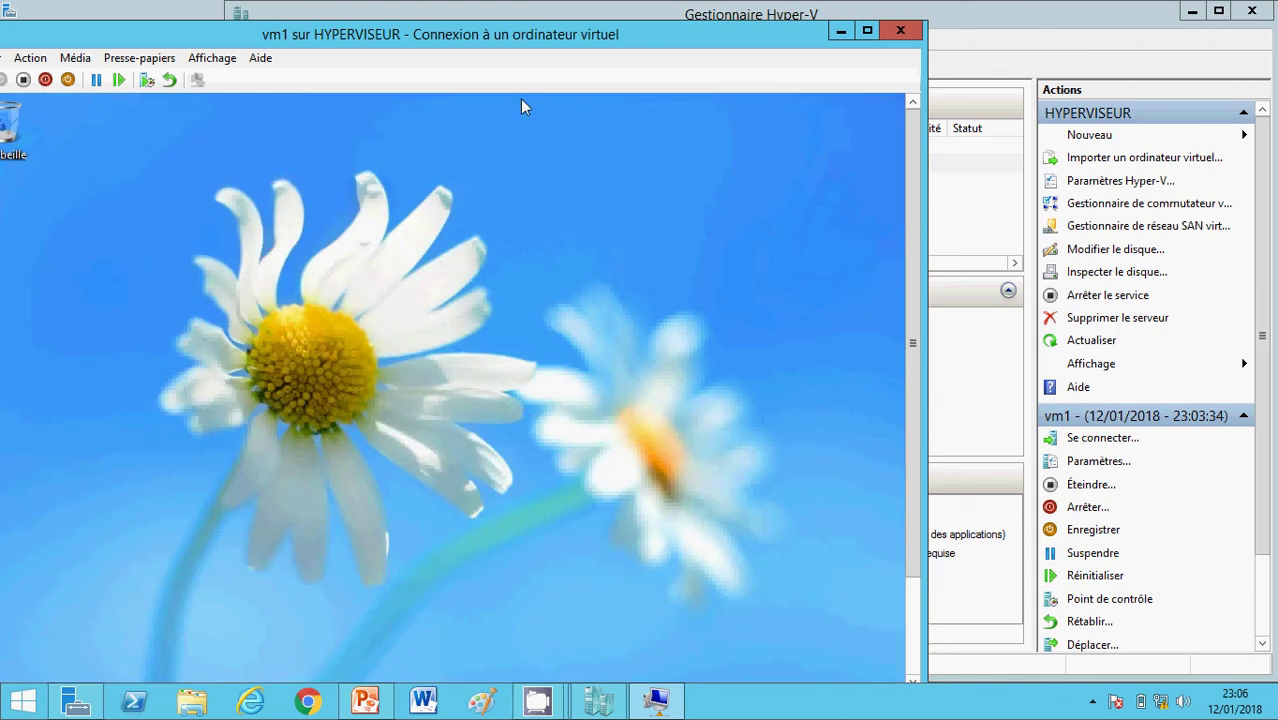
left_click(842, 30)
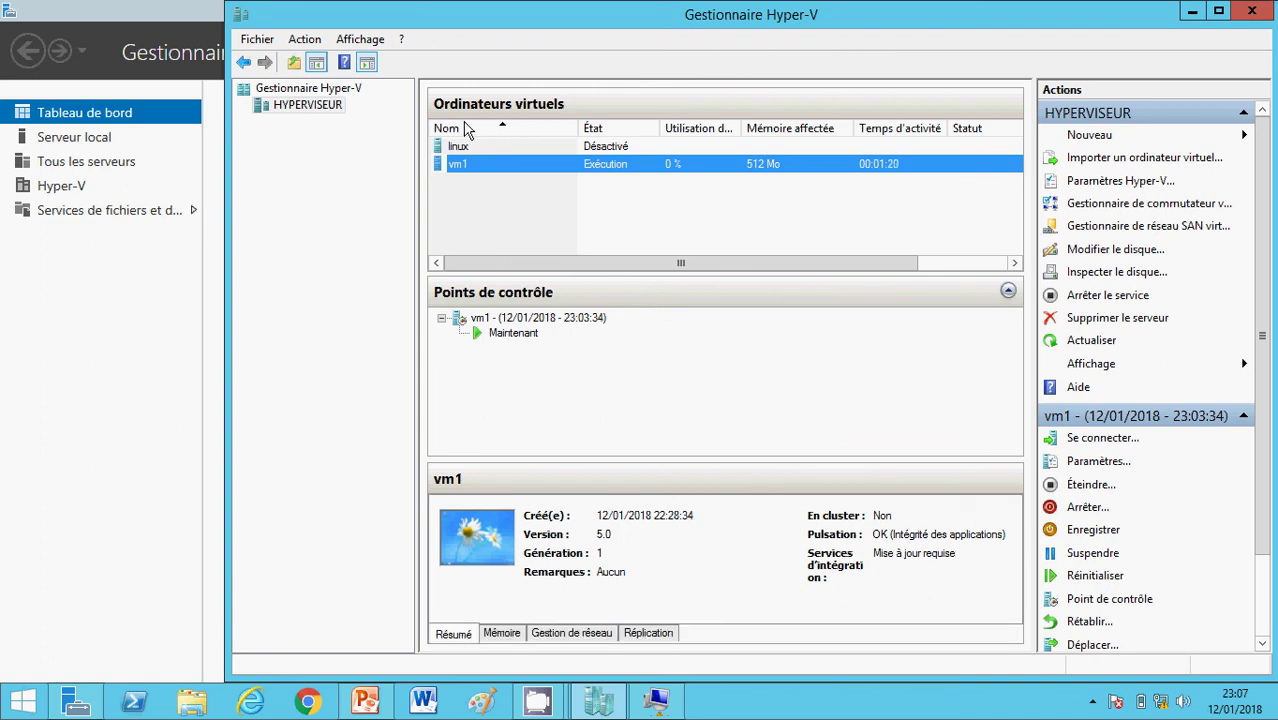
right_click(475, 168)
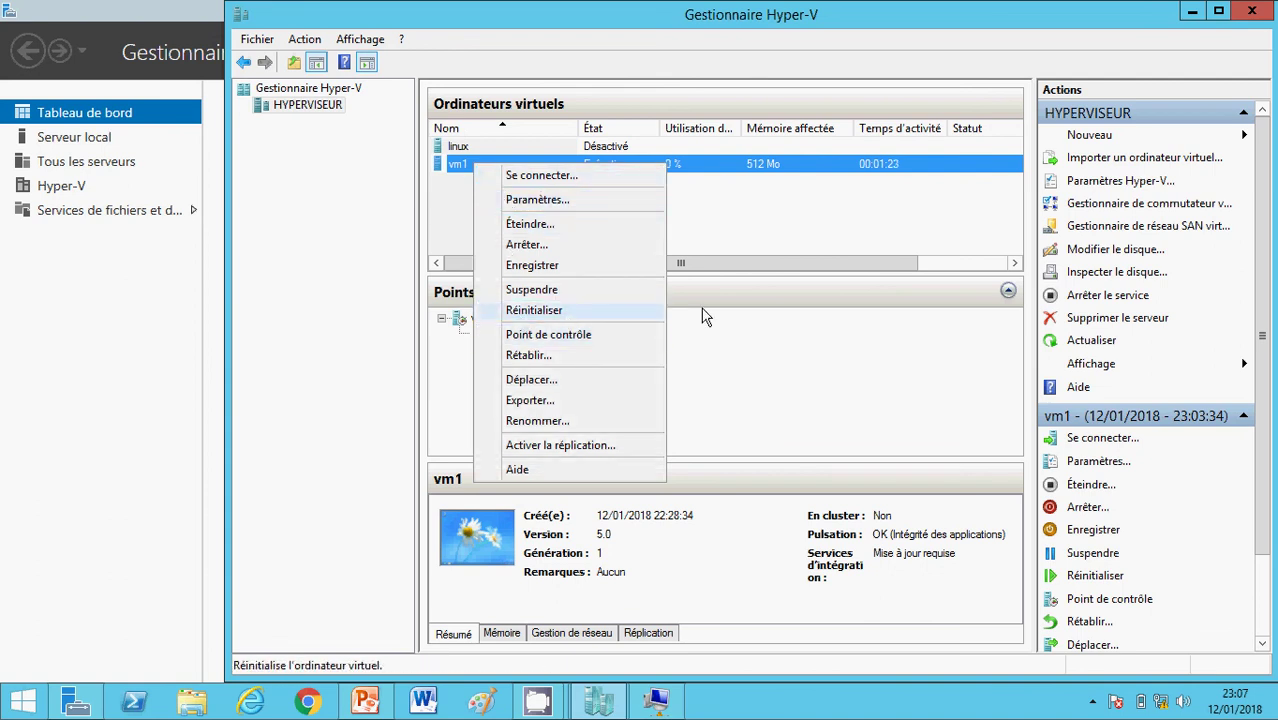
left_click(767, 340)
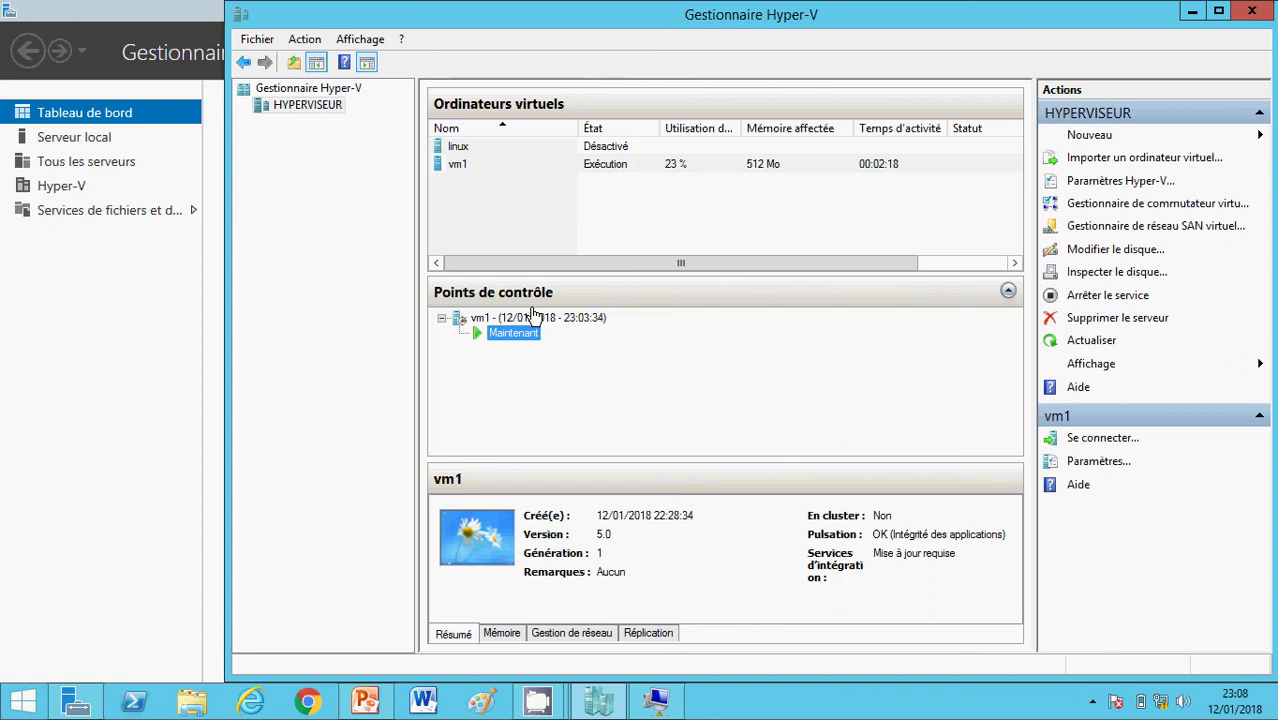
Switch to the PowerPoint presentation on virtualization and display slide 10 with the SAN protocol and snapshot questions.
left_click(365, 700)
left_click(158, 588)
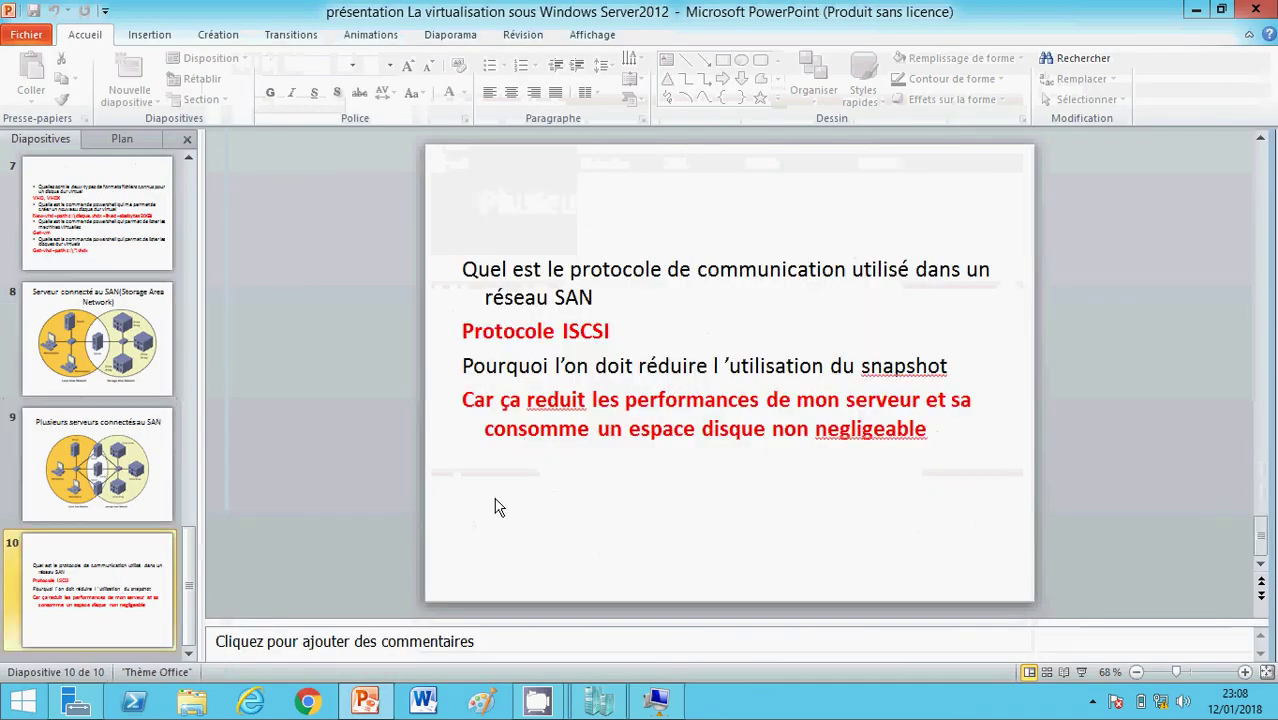